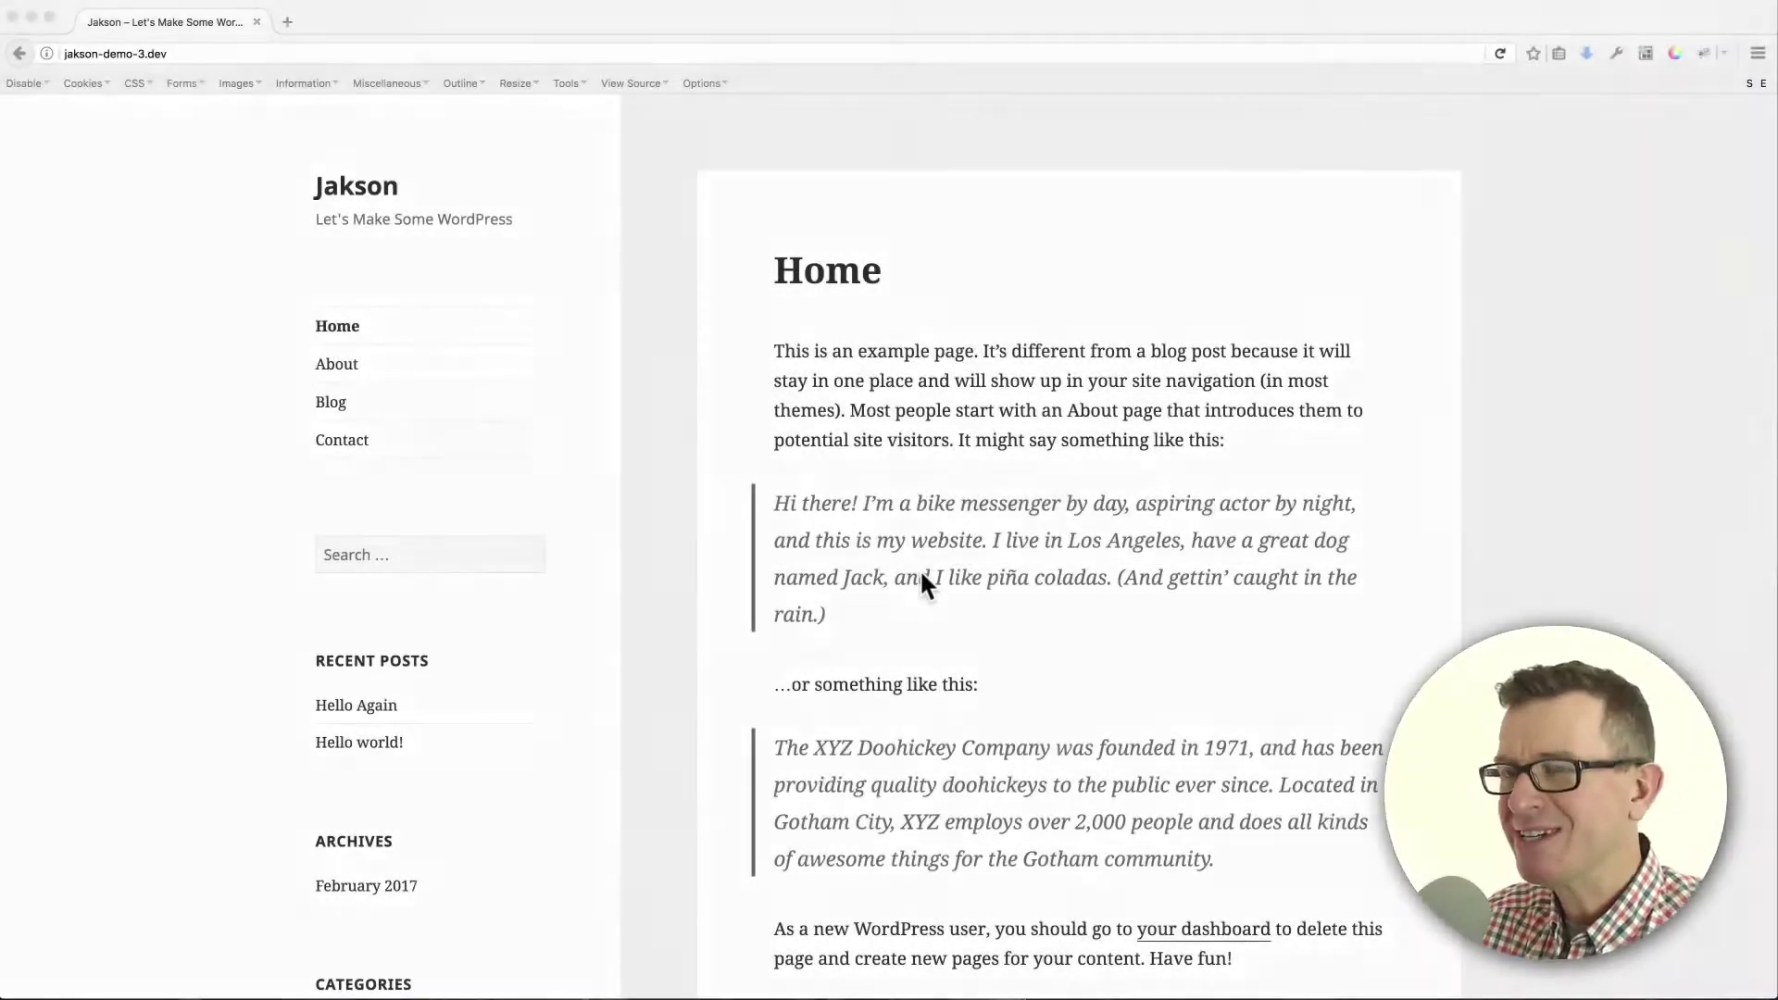
# Go to Plugins > Add New and copy the name 'Black Studio TinyMCE Widget' from the notes
pyautogui.press('super+Tab')
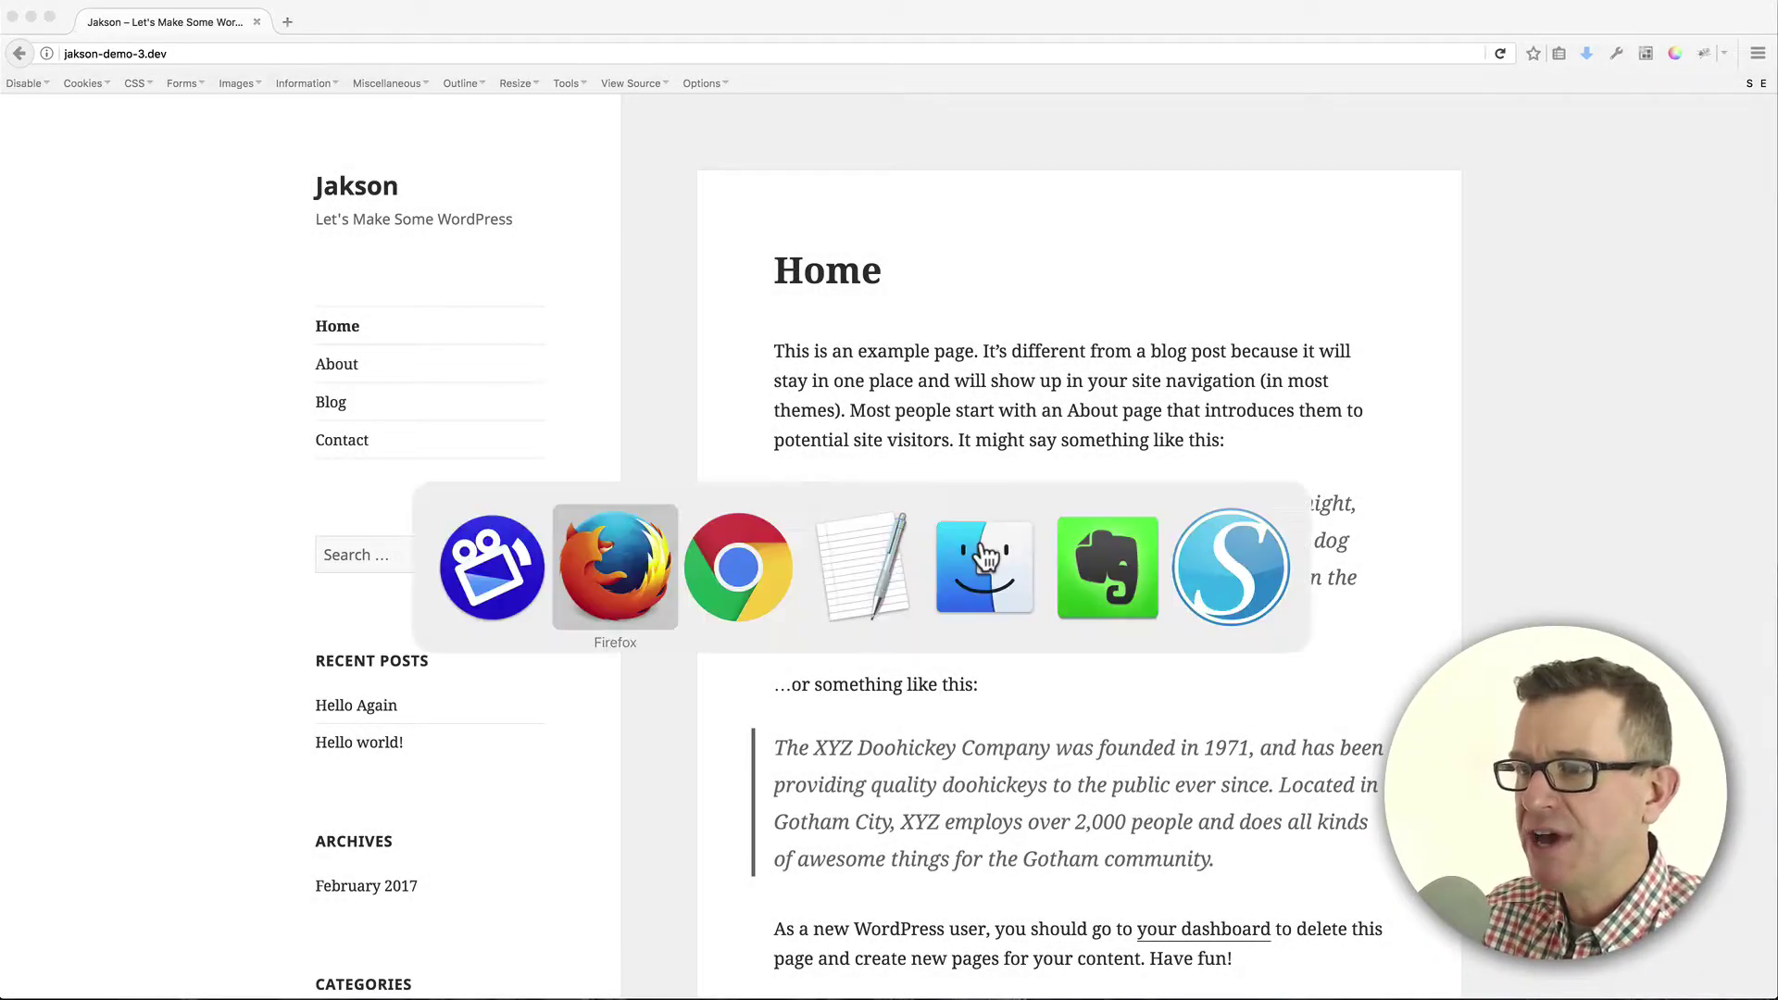
pyautogui.press('super+Tab')
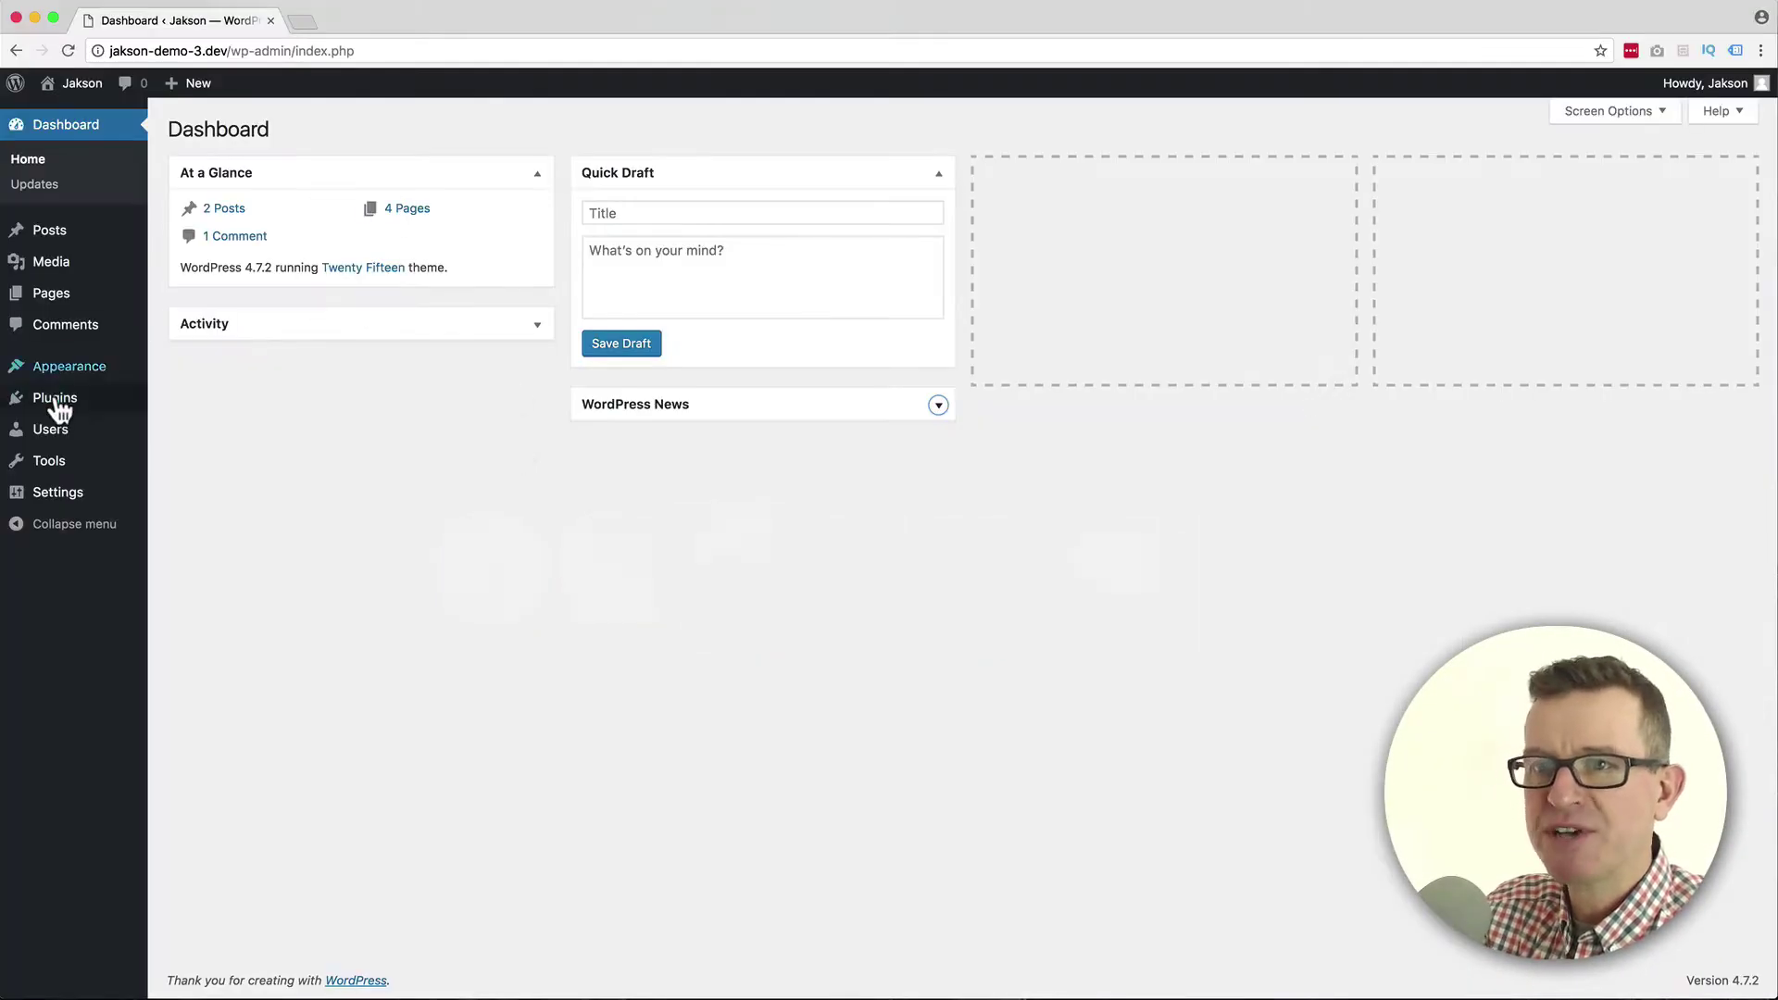
pyautogui.click(195, 425)
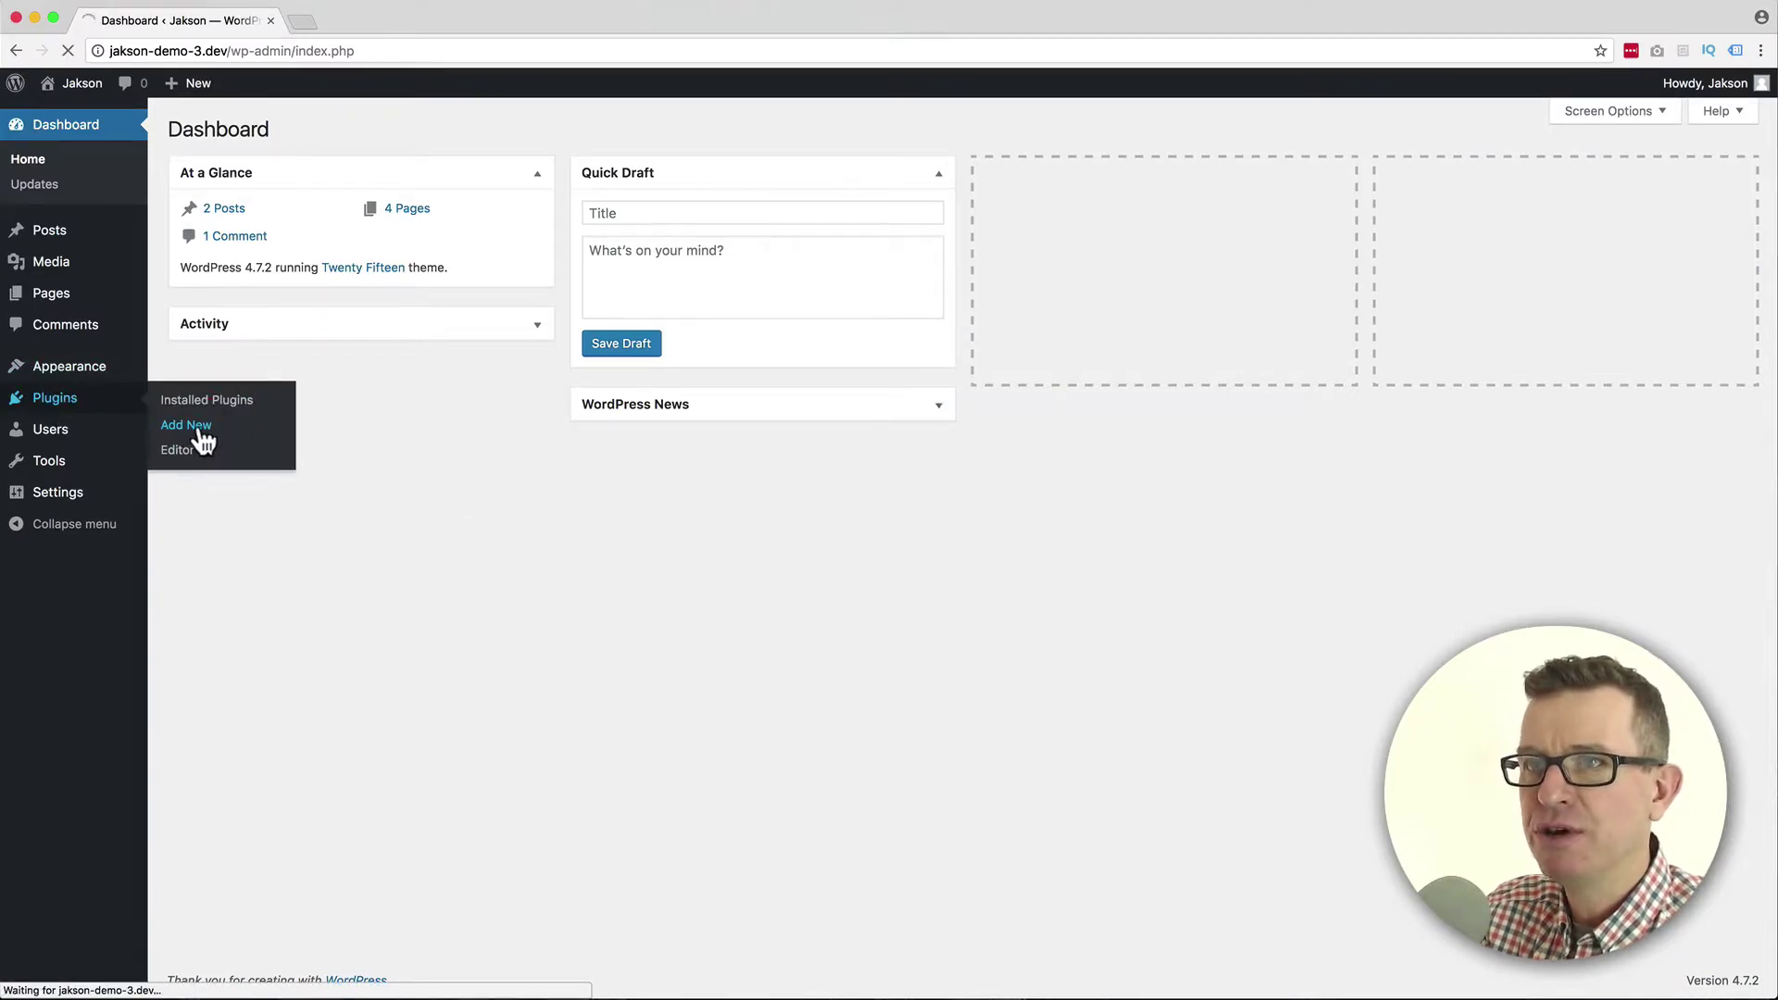
pyautogui.press('super+Tab')
pyautogui.press('super+Tab')
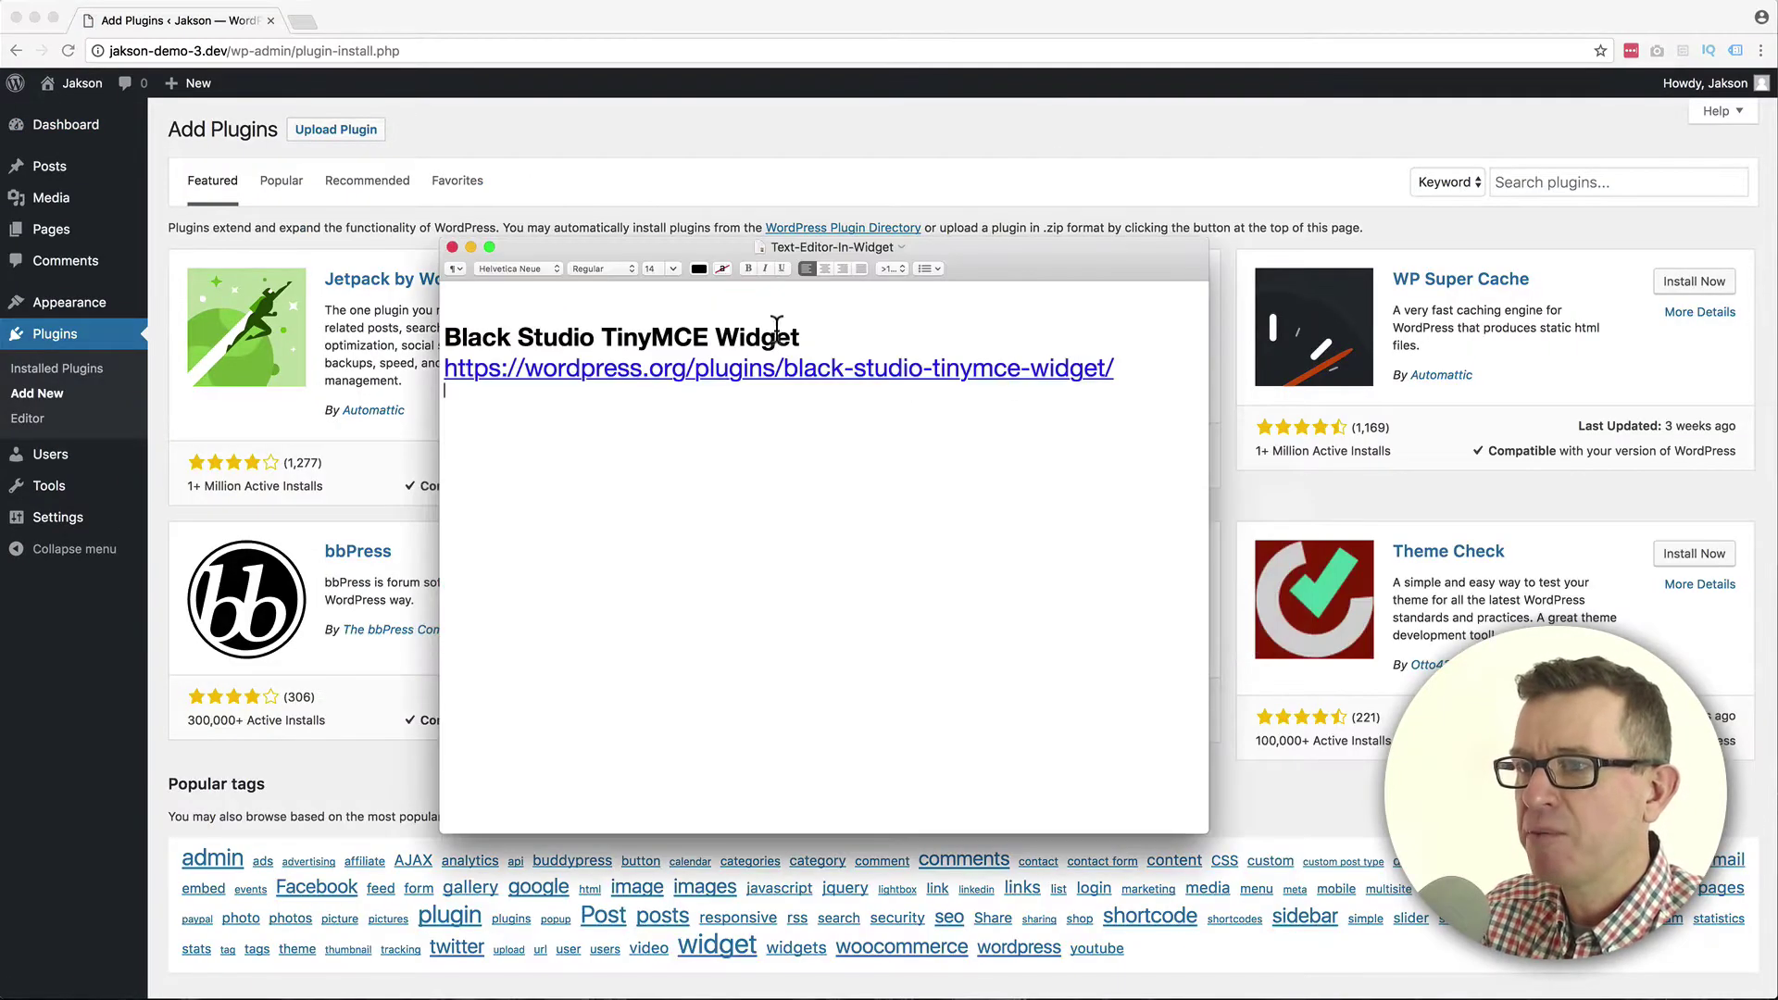
pyautogui.moveTo(831, 339); pyautogui.dragTo(448, 323)
pyautogui.press('super+c')
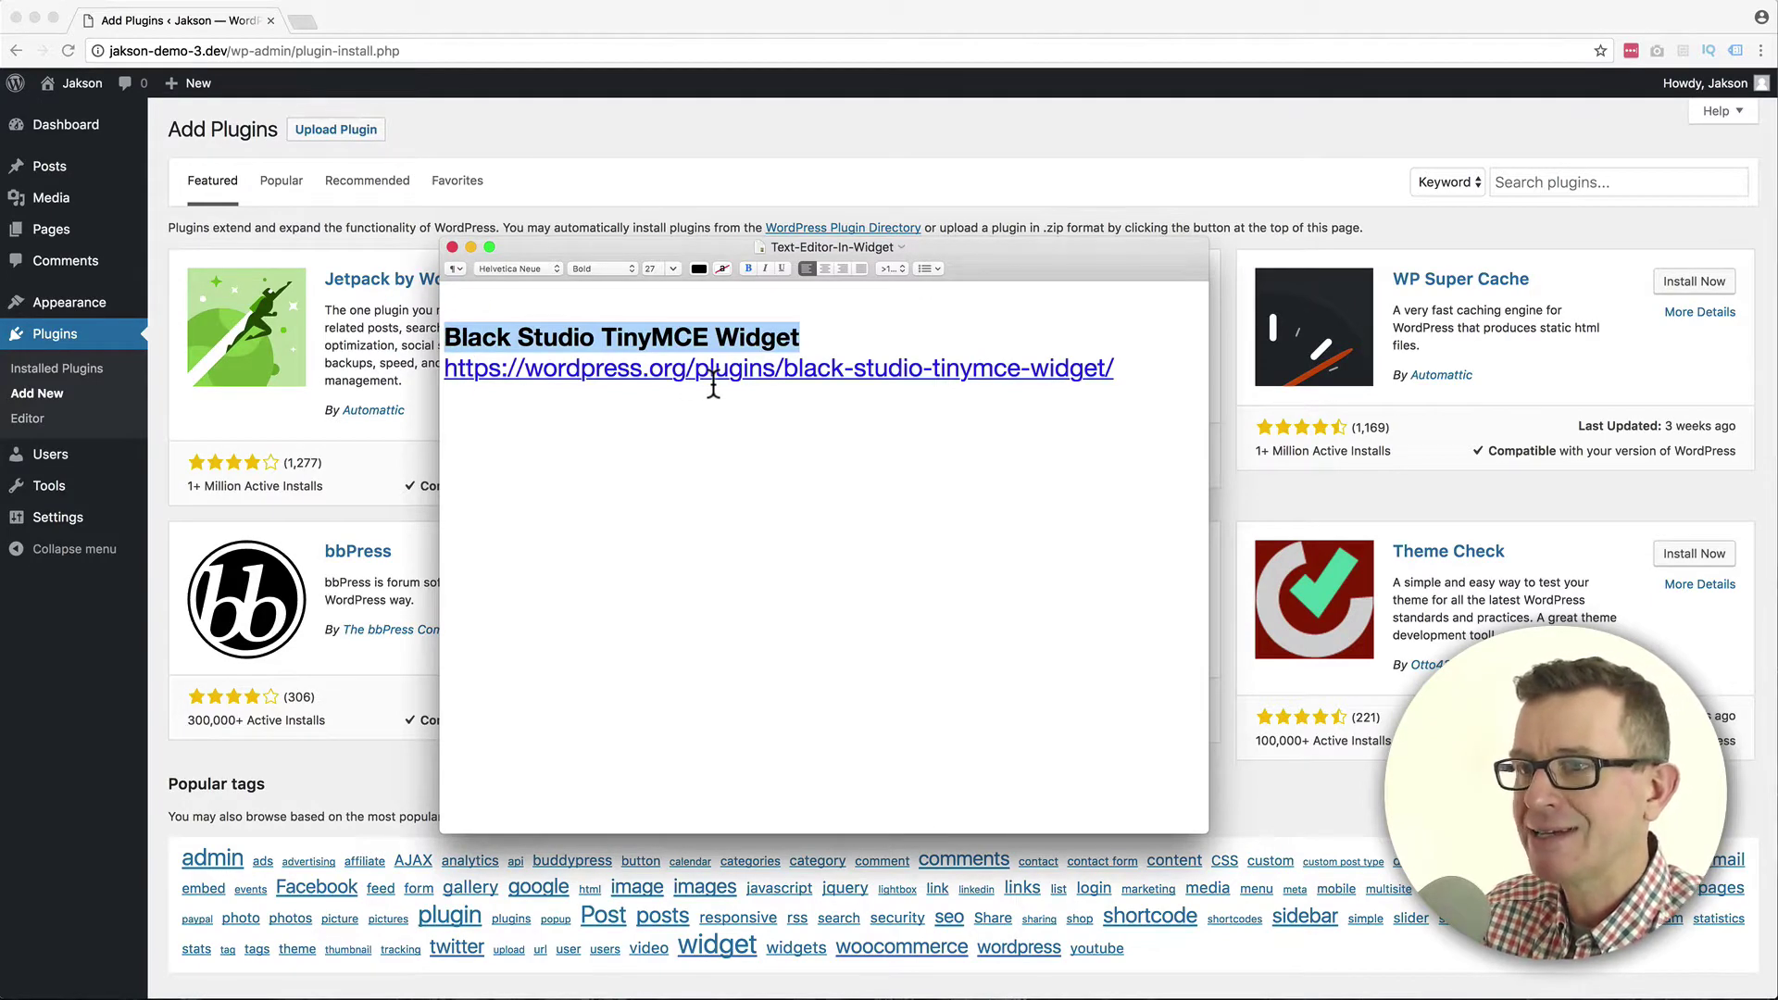
pyautogui.press('super+Tab')
# Search plugins for 'Black Studio TinyMCE Widget', then install and activate it
pyautogui.click(1559, 168)
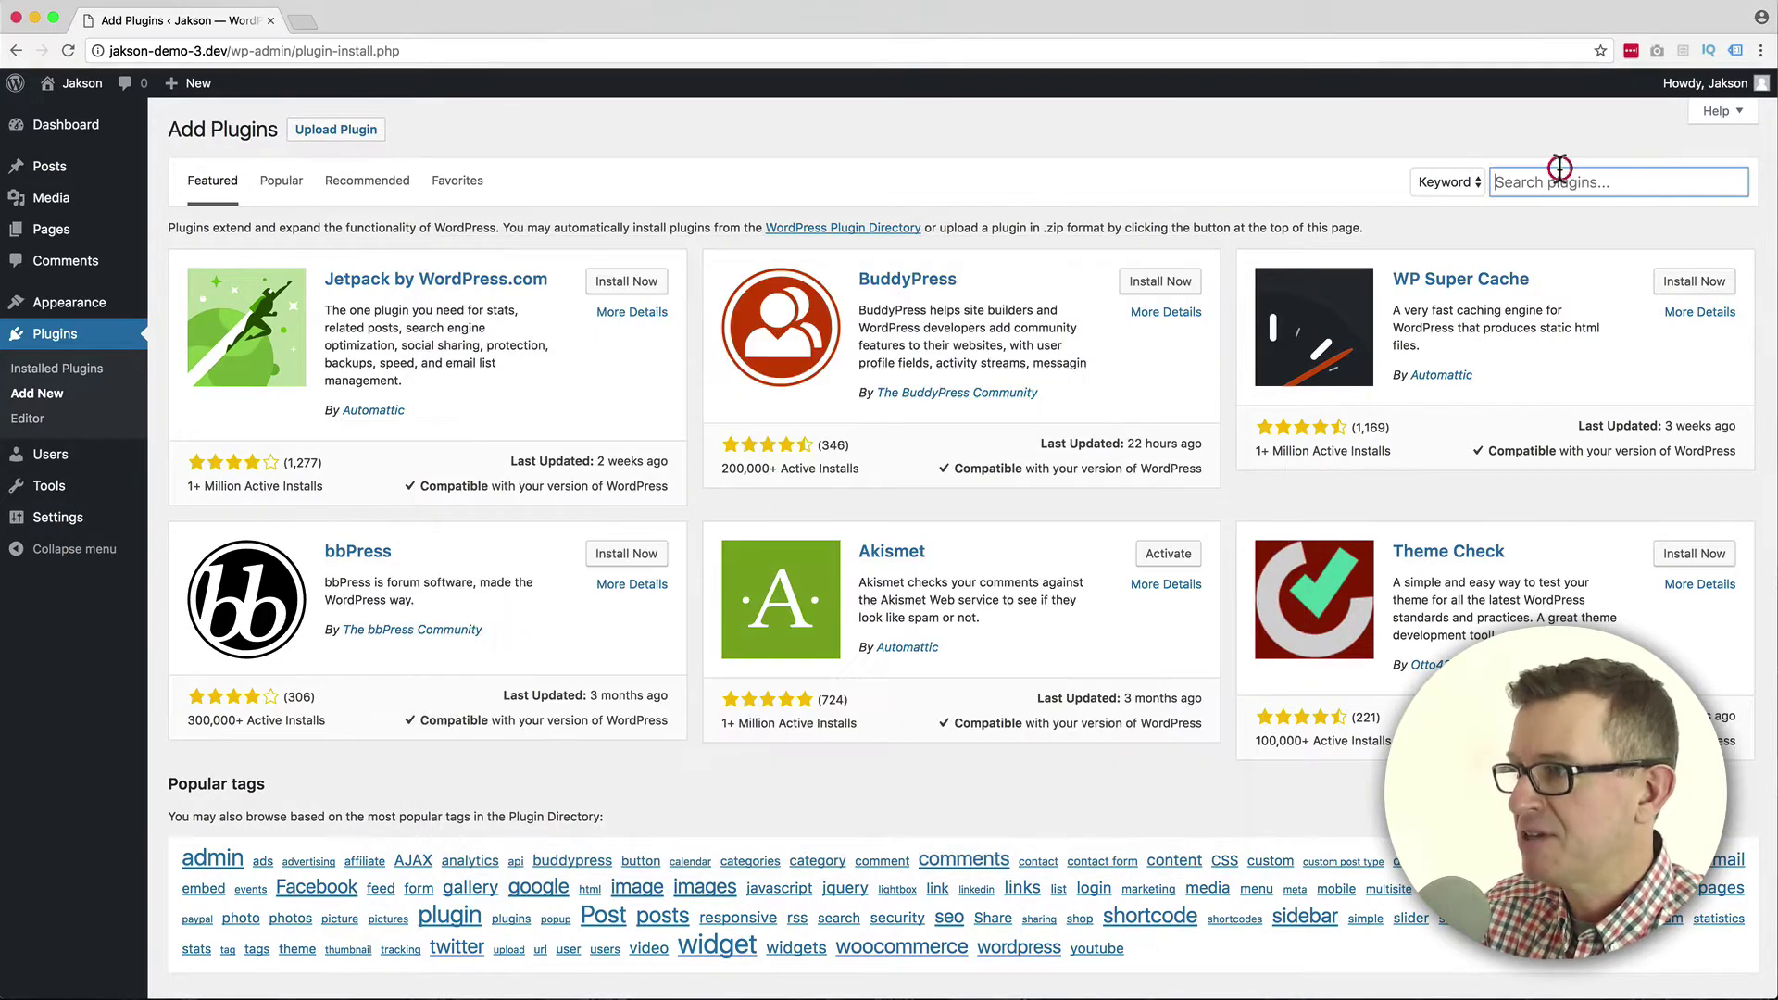
pyautogui.press('super+v')
pyautogui.press('Return')
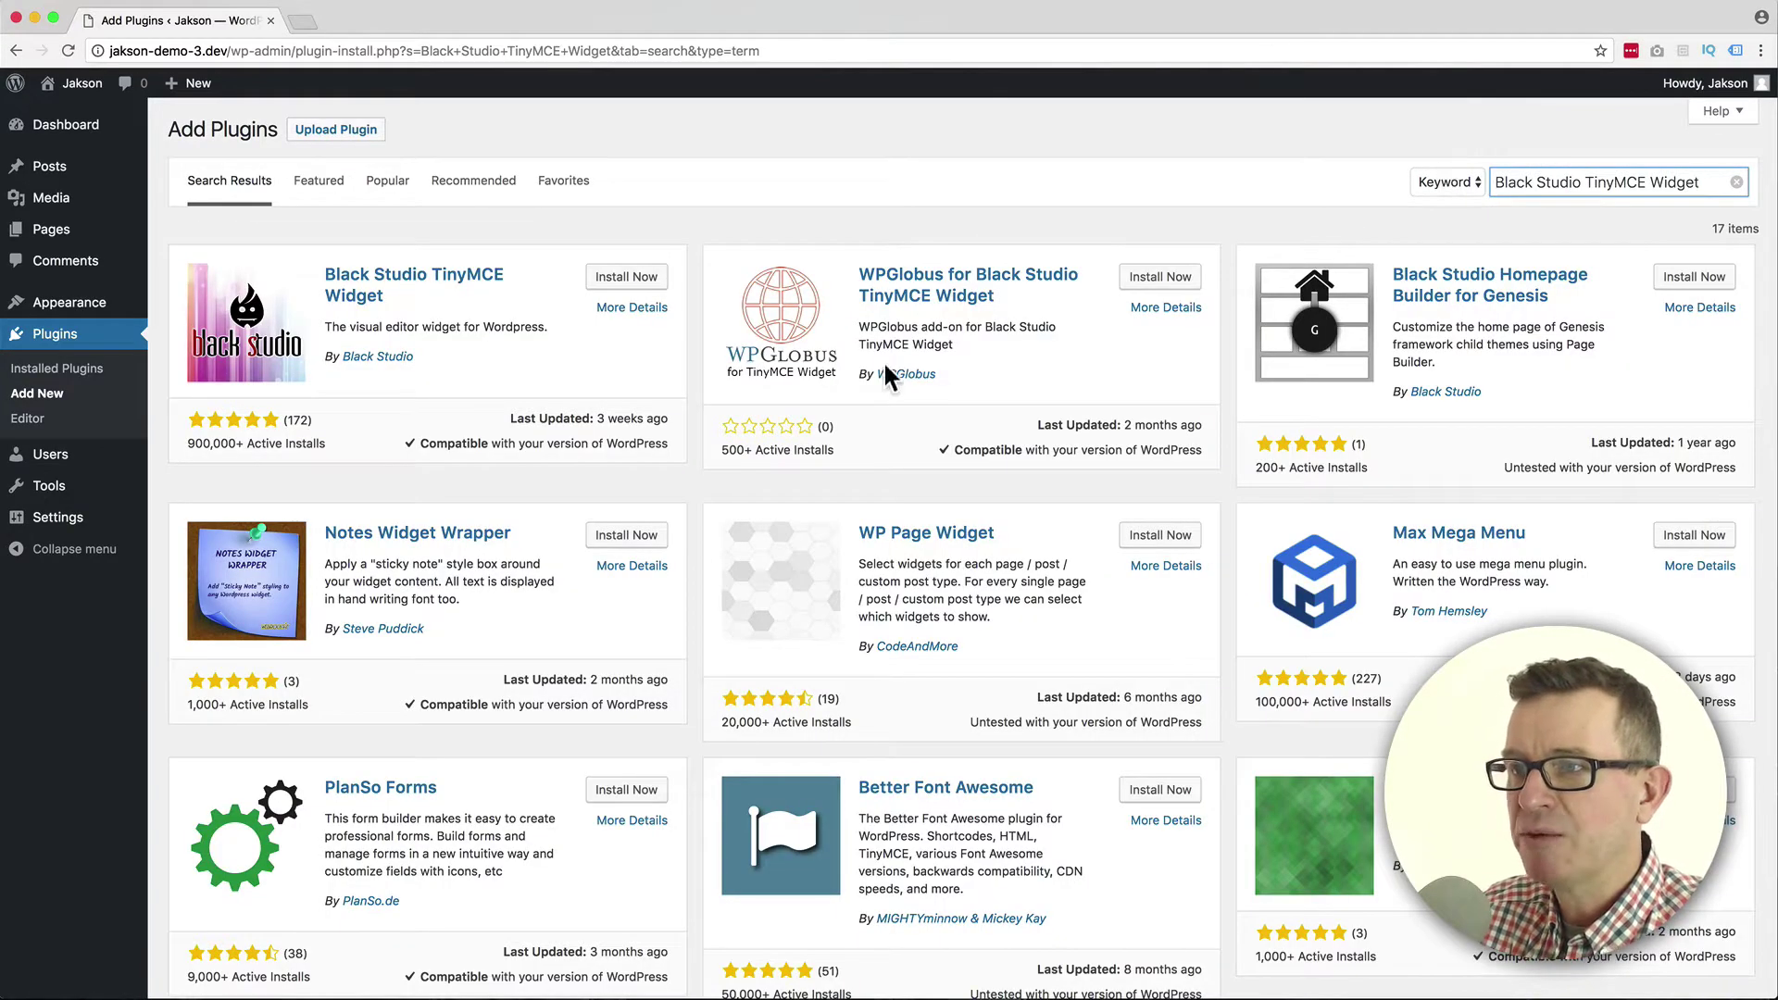
pyautogui.click(618, 281)
pyautogui.click(649, 288)
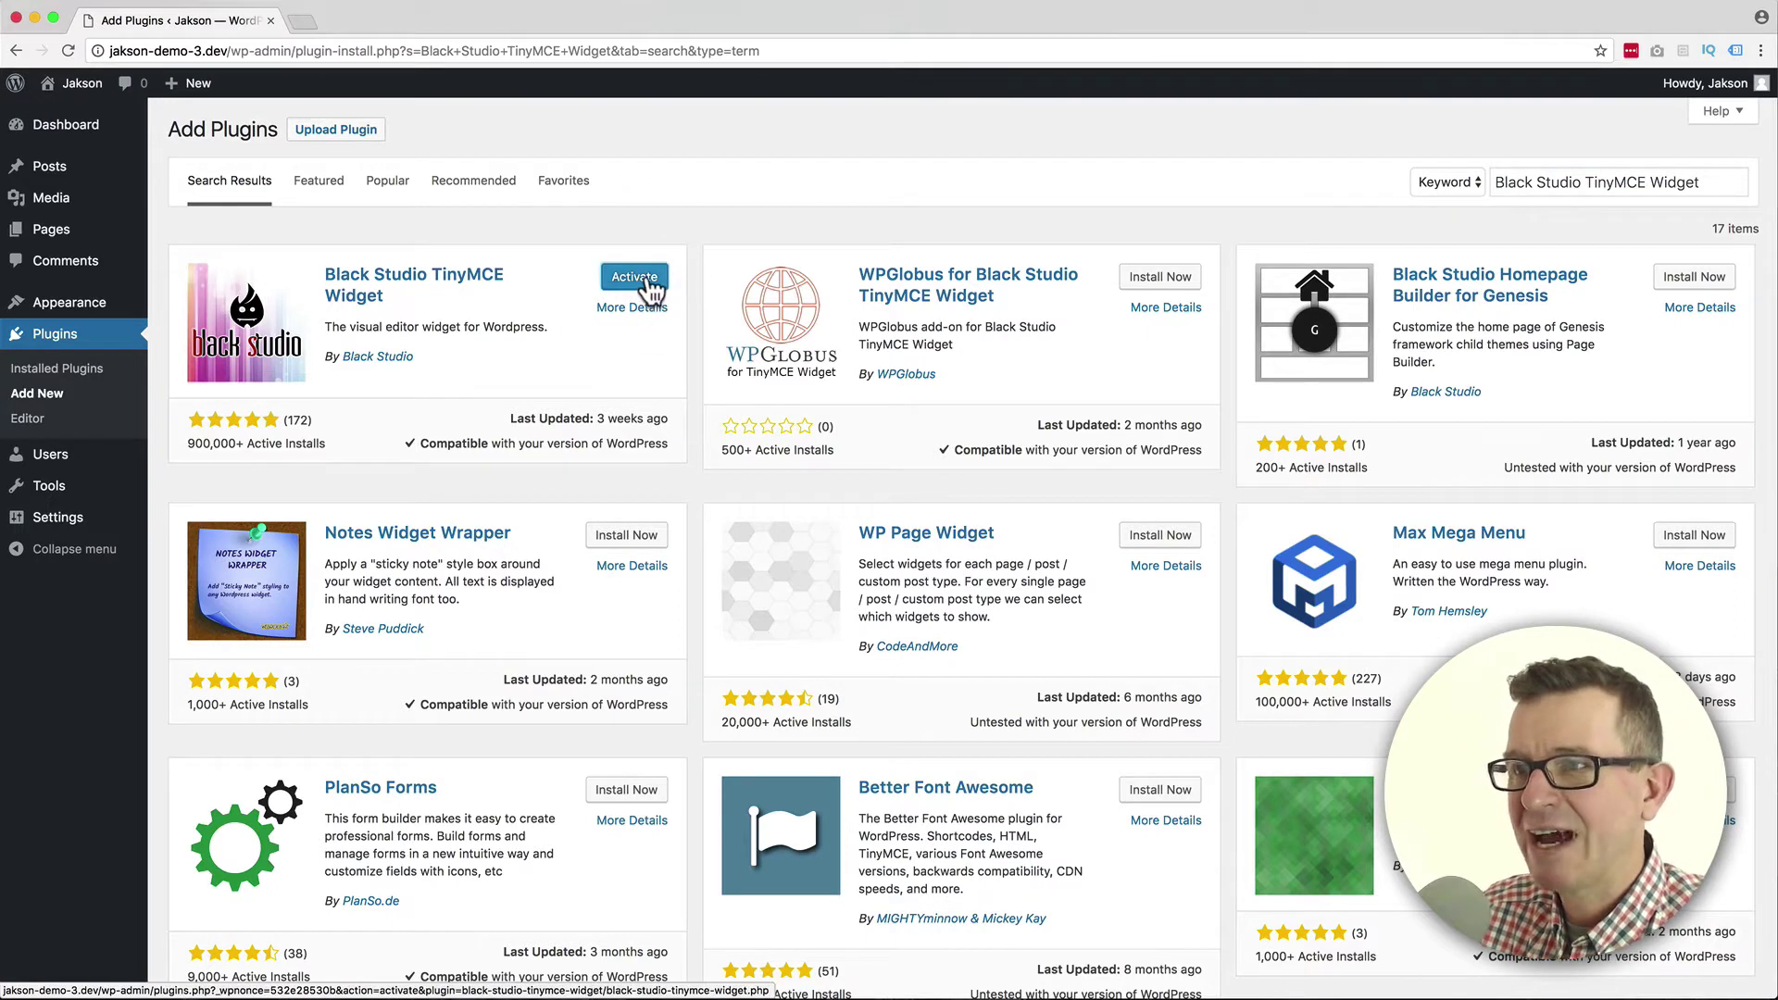
pyautogui.click(648, 288)
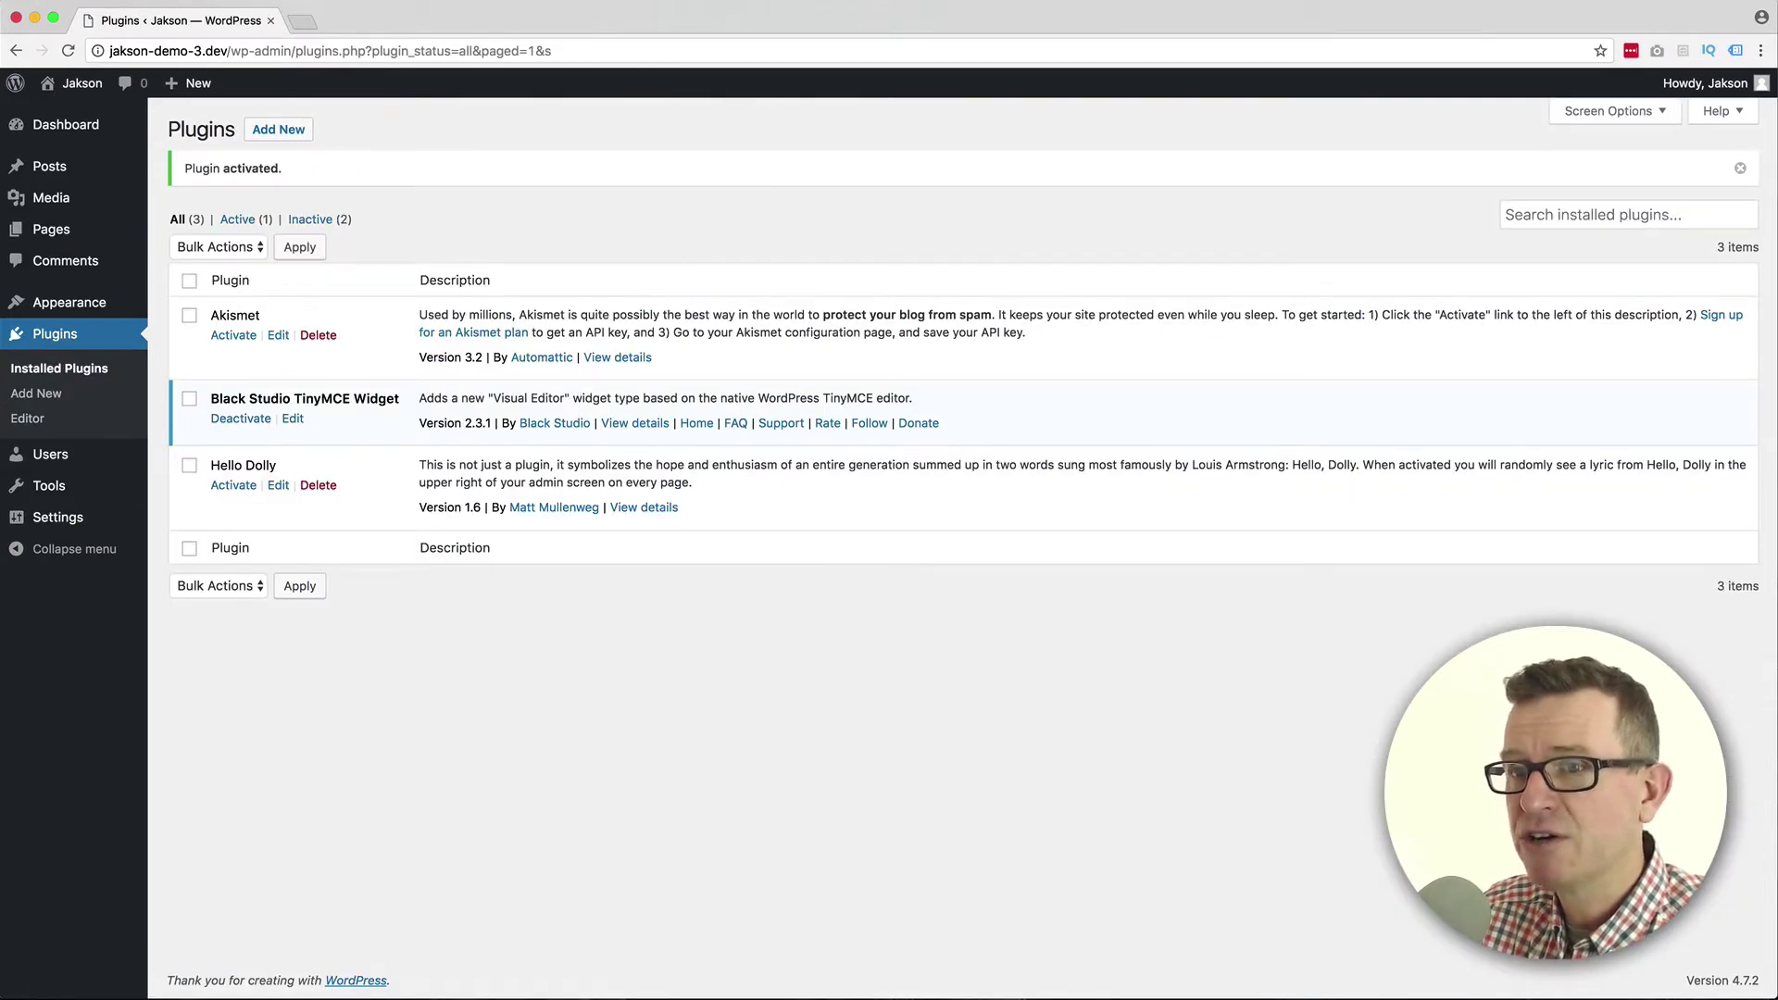
# Open Appearance > Widgets in the admin sidebar
pyautogui.moveTo(68, 301)
pyautogui.click(185, 354)
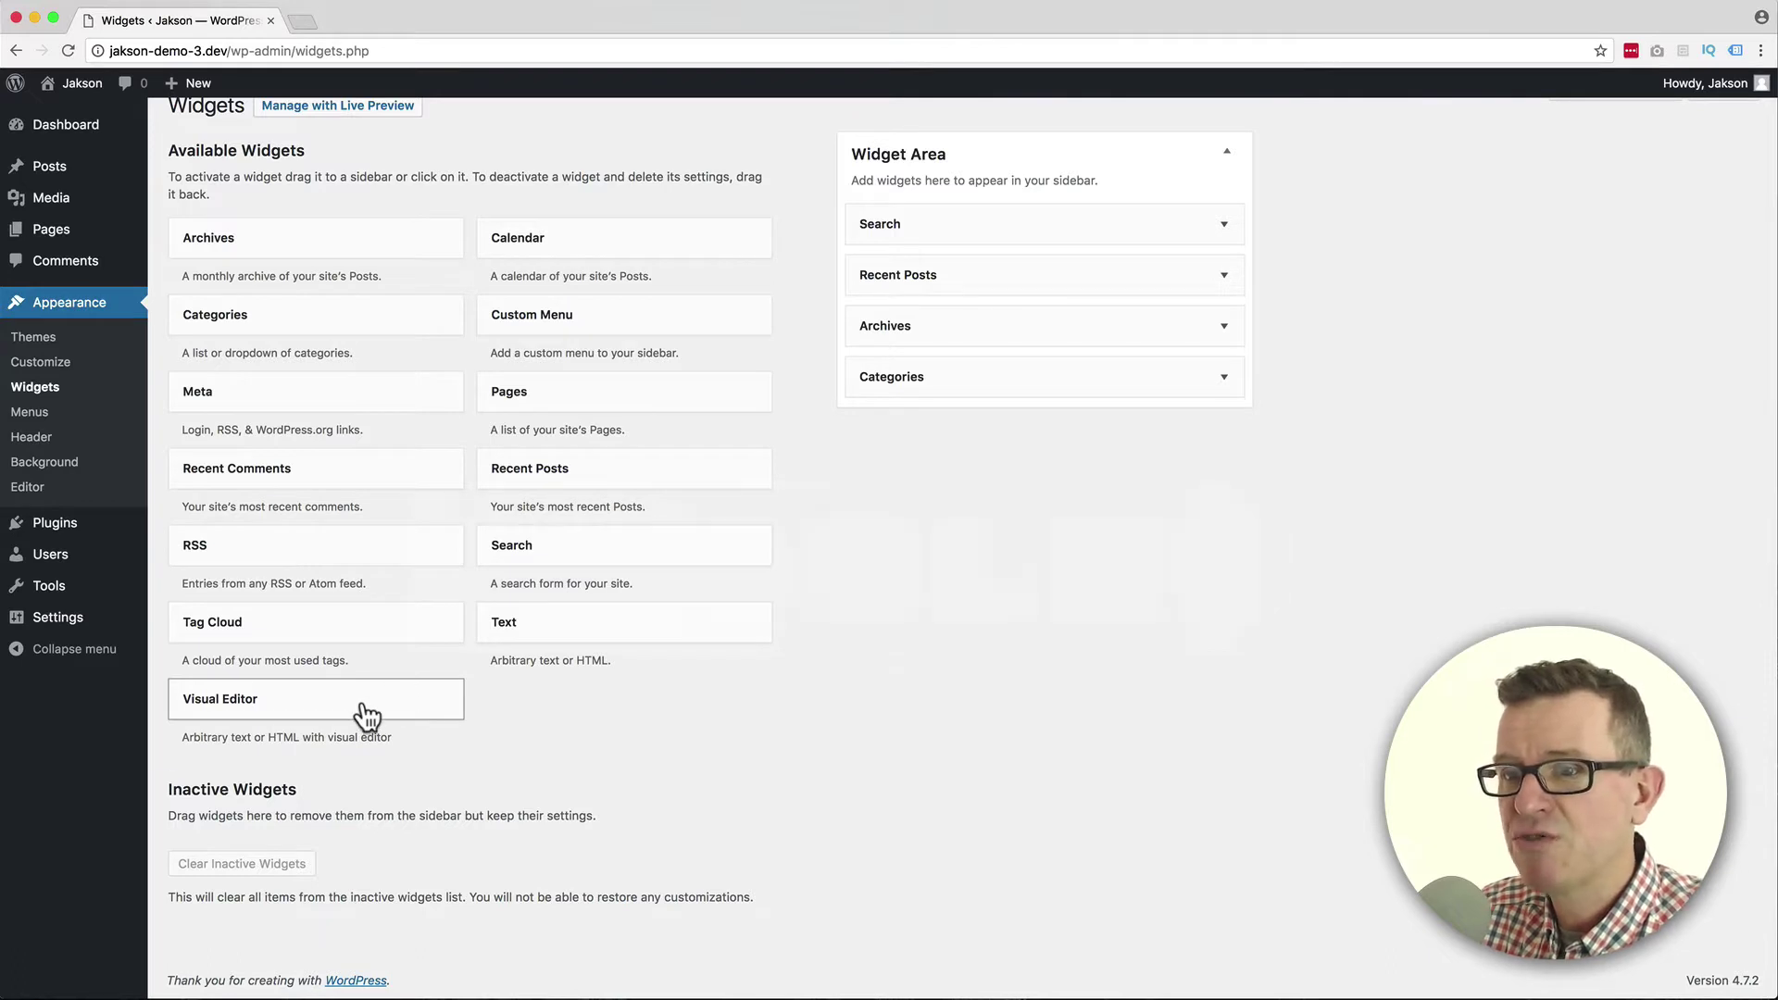
# Drop a Visual Editor widget into the Widget Area with text 'CALL TO ACTION' and the wapuu image
pyautogui.moveTo(299, 714); pyautogui.dragTo(1041, 444)
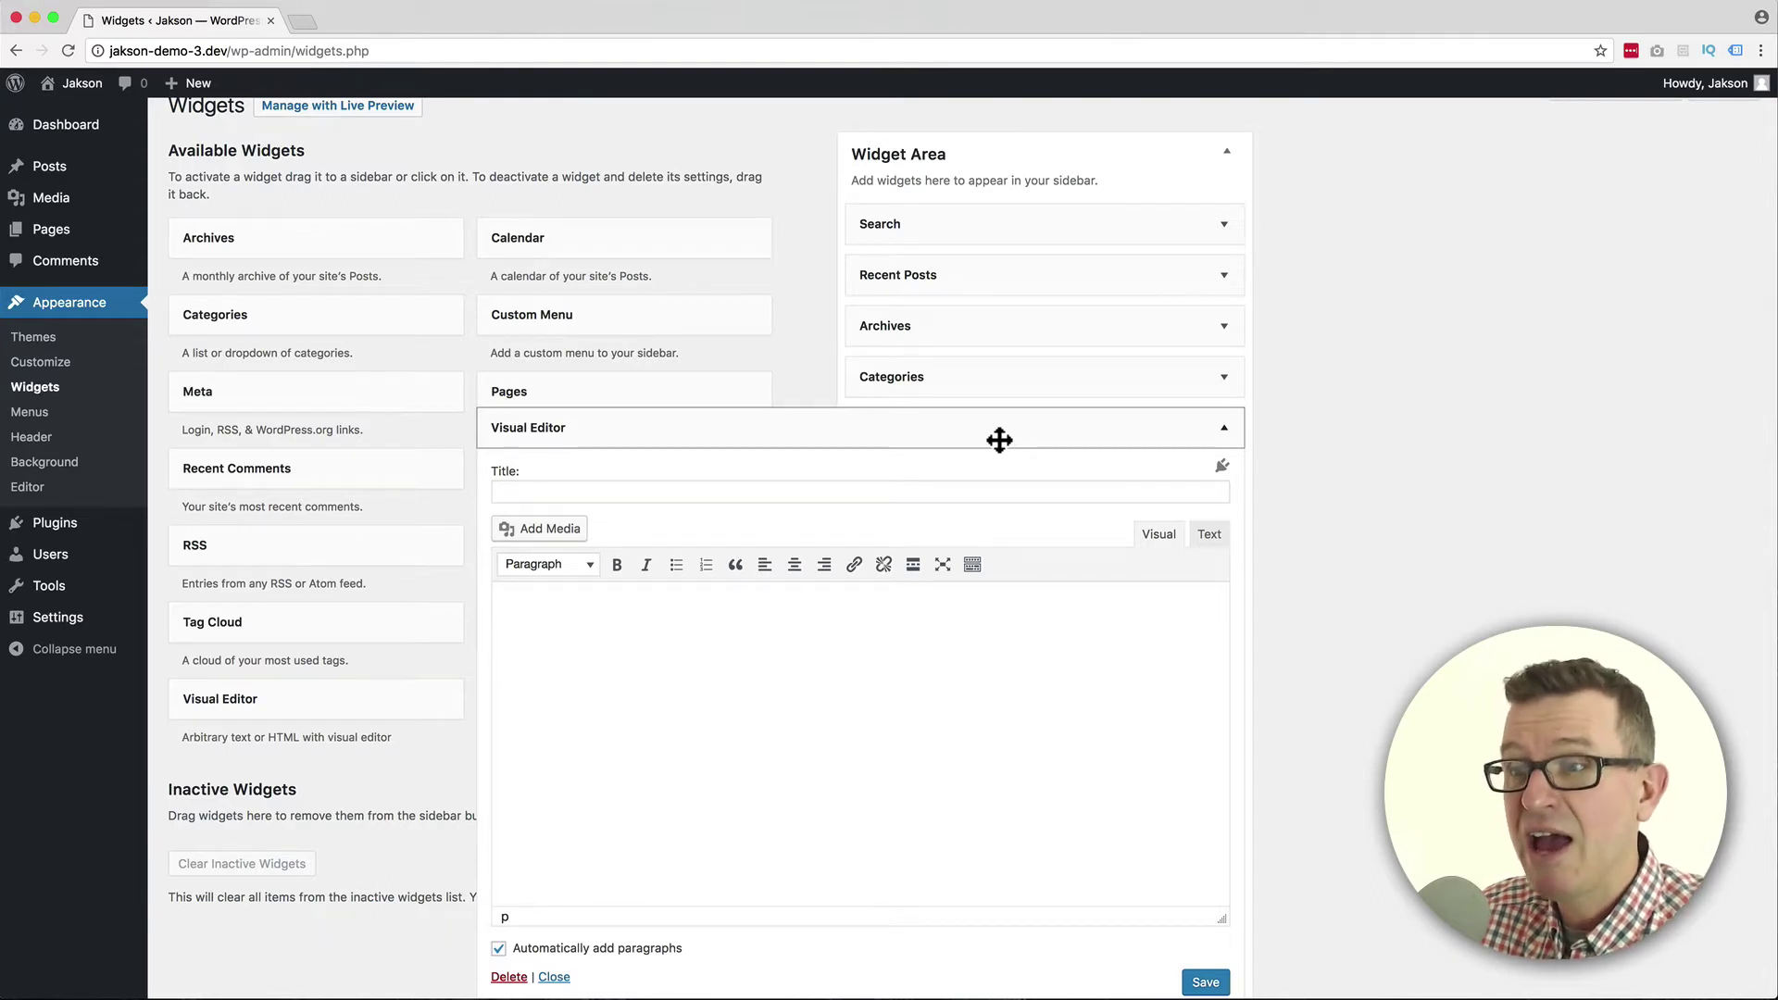
pyautogui.scroll(-1, 999, 440)
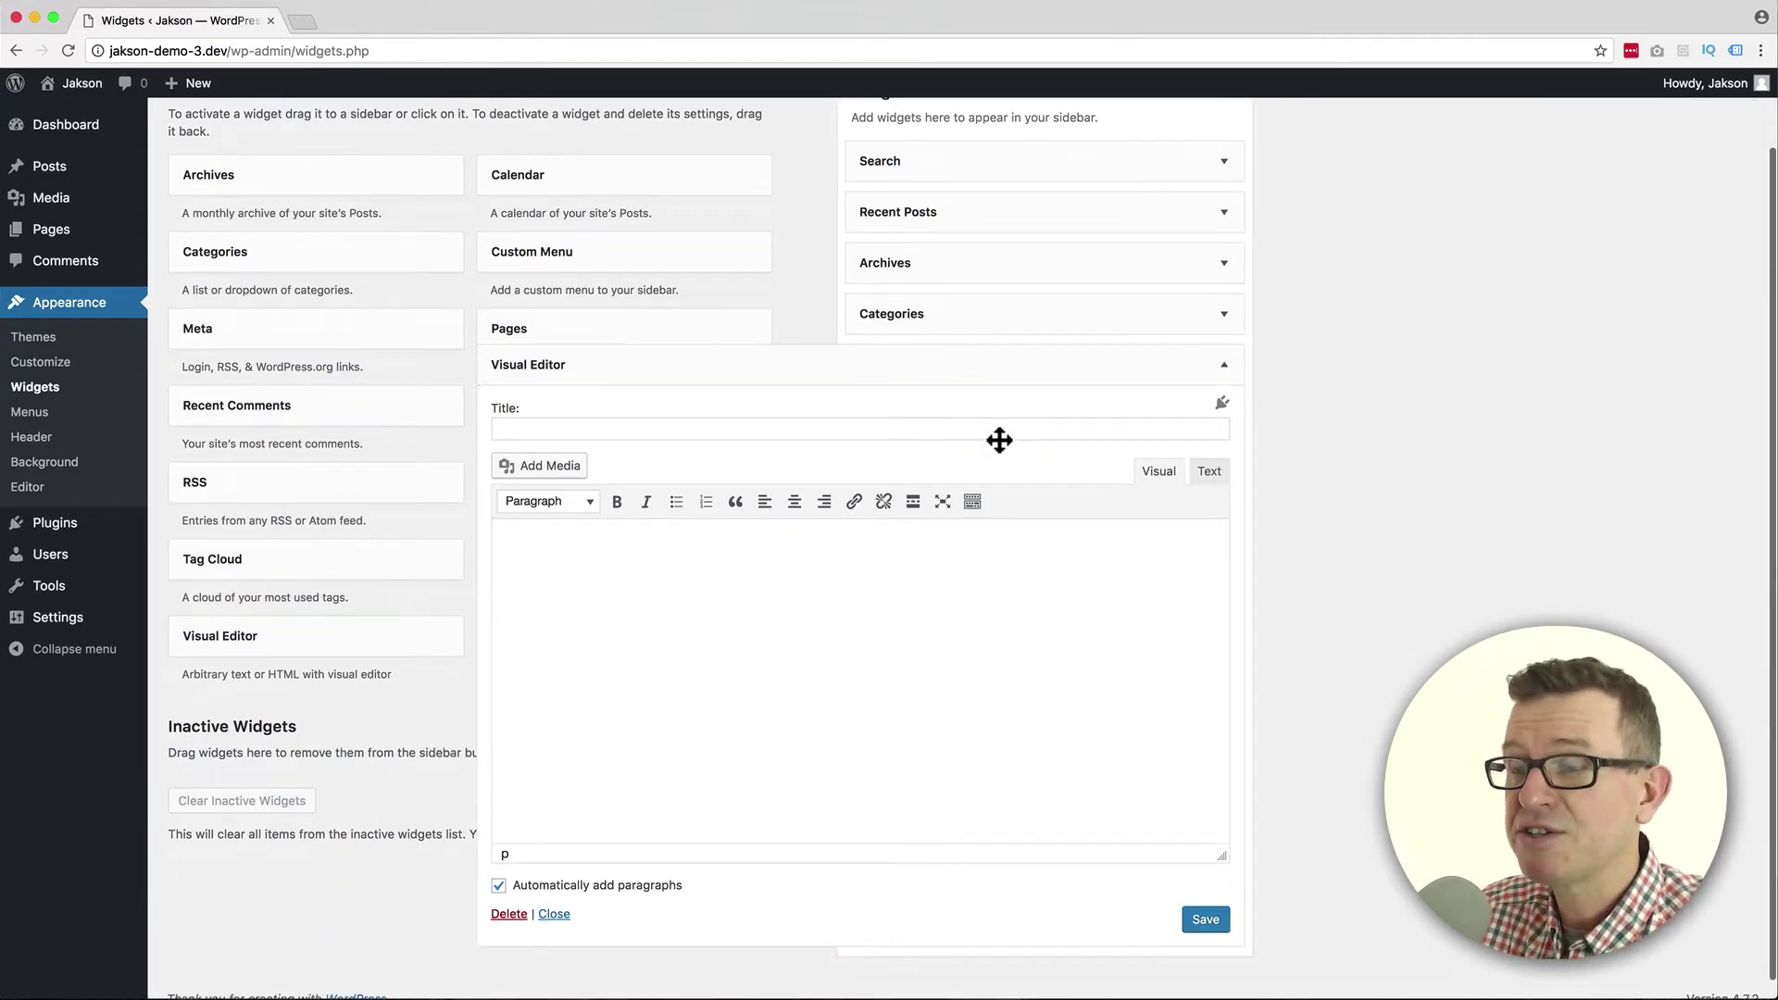
pyautogui.click(761, 581)
pyautogui.write('CALL TO A')
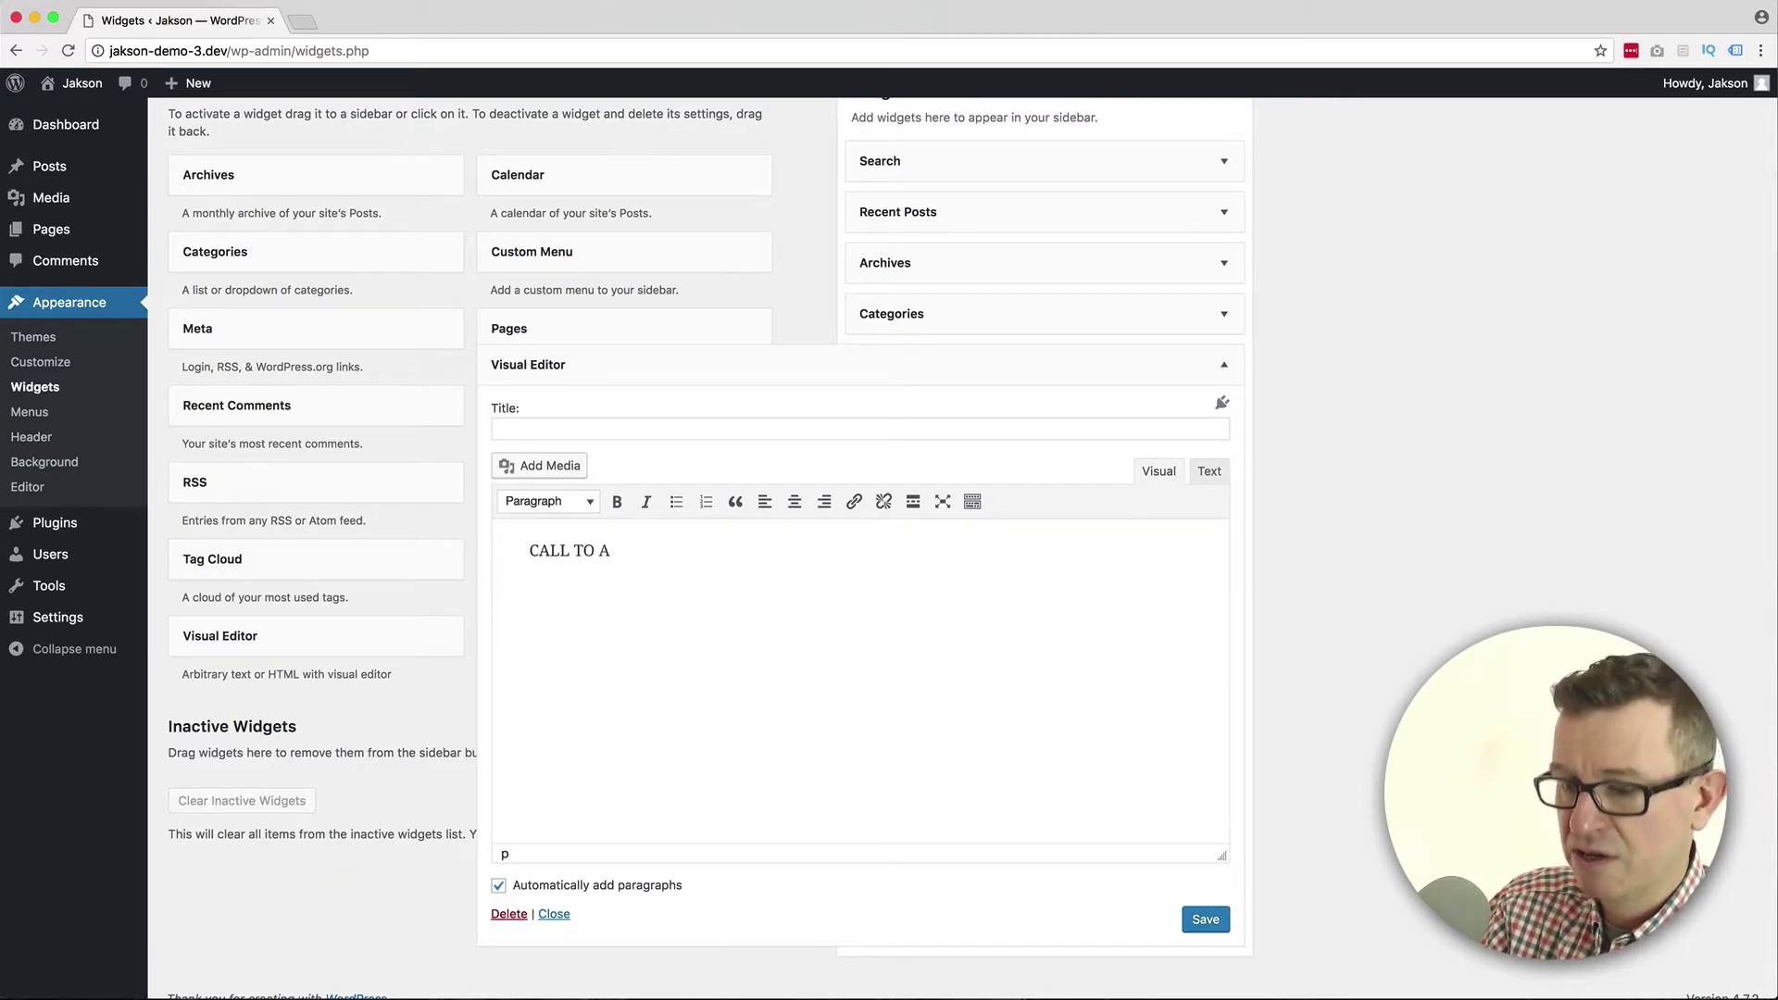
pyautogui.write('CTION')
pyautogui.click(562, 464)
pyautogui.click(285, 284)
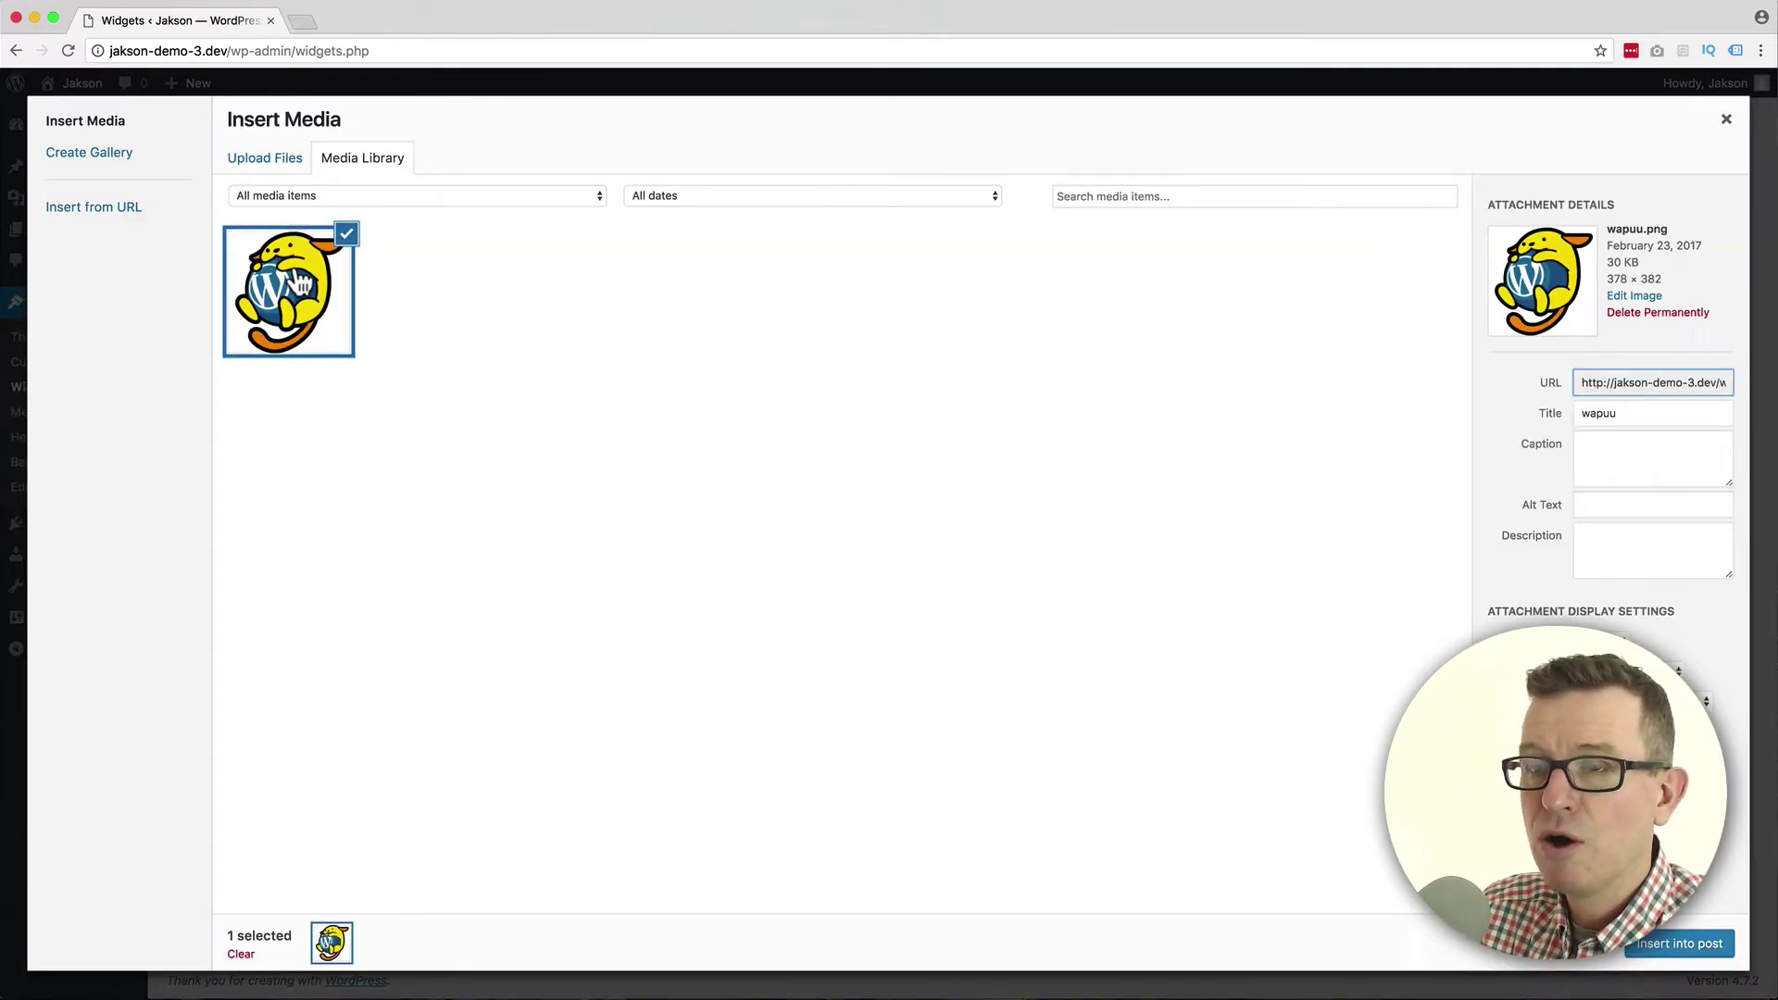
pyautogui.click(1703, 950)
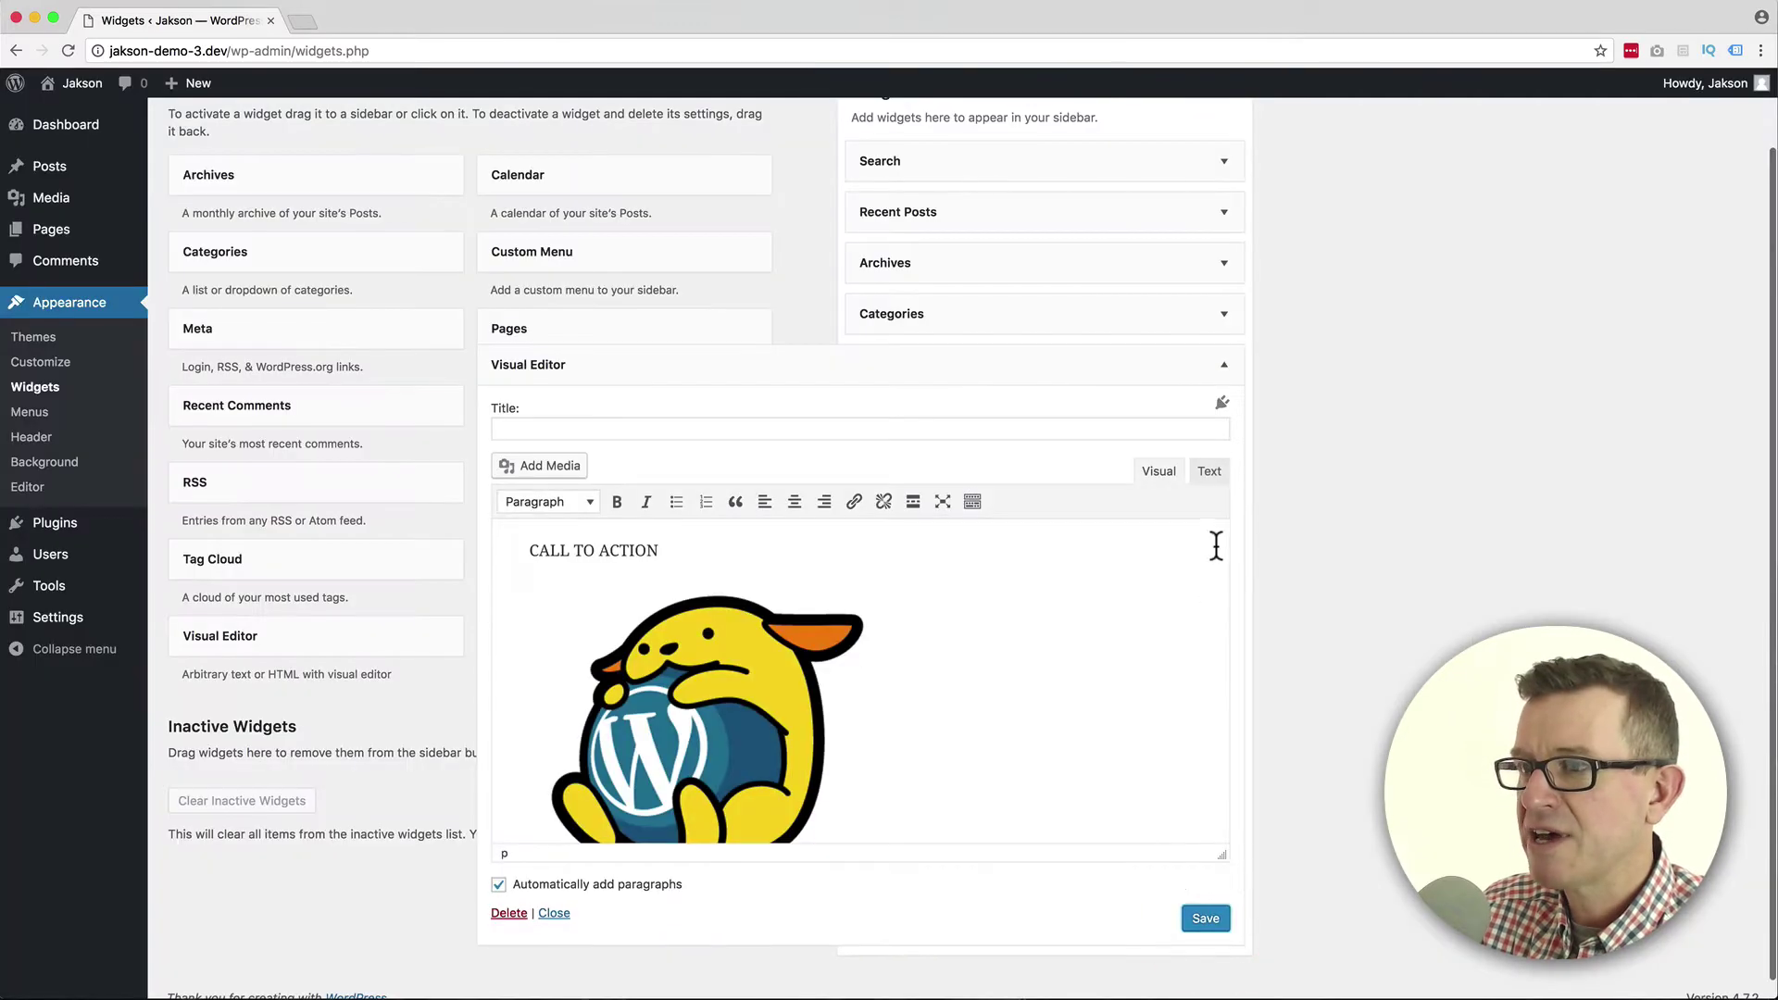
pyautogui.press('super+Tab')
pyautogui.press('super+Tab')
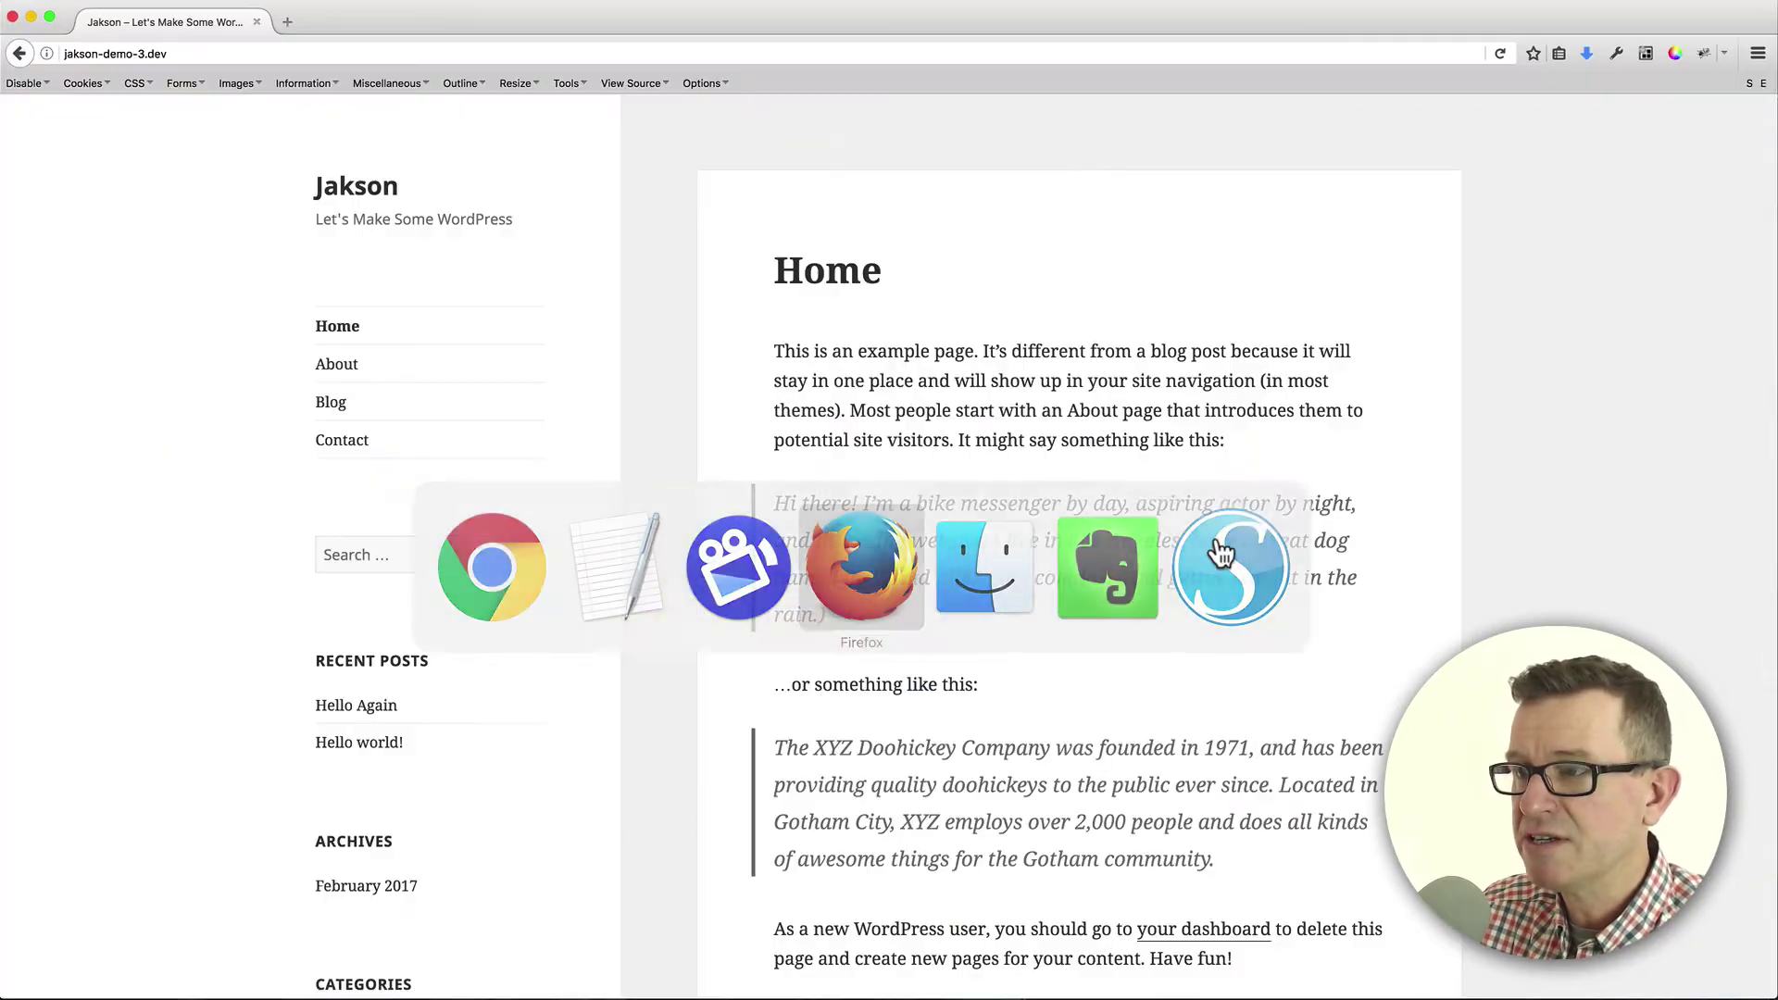
pyautogui.scroll(-5, 435, 658)
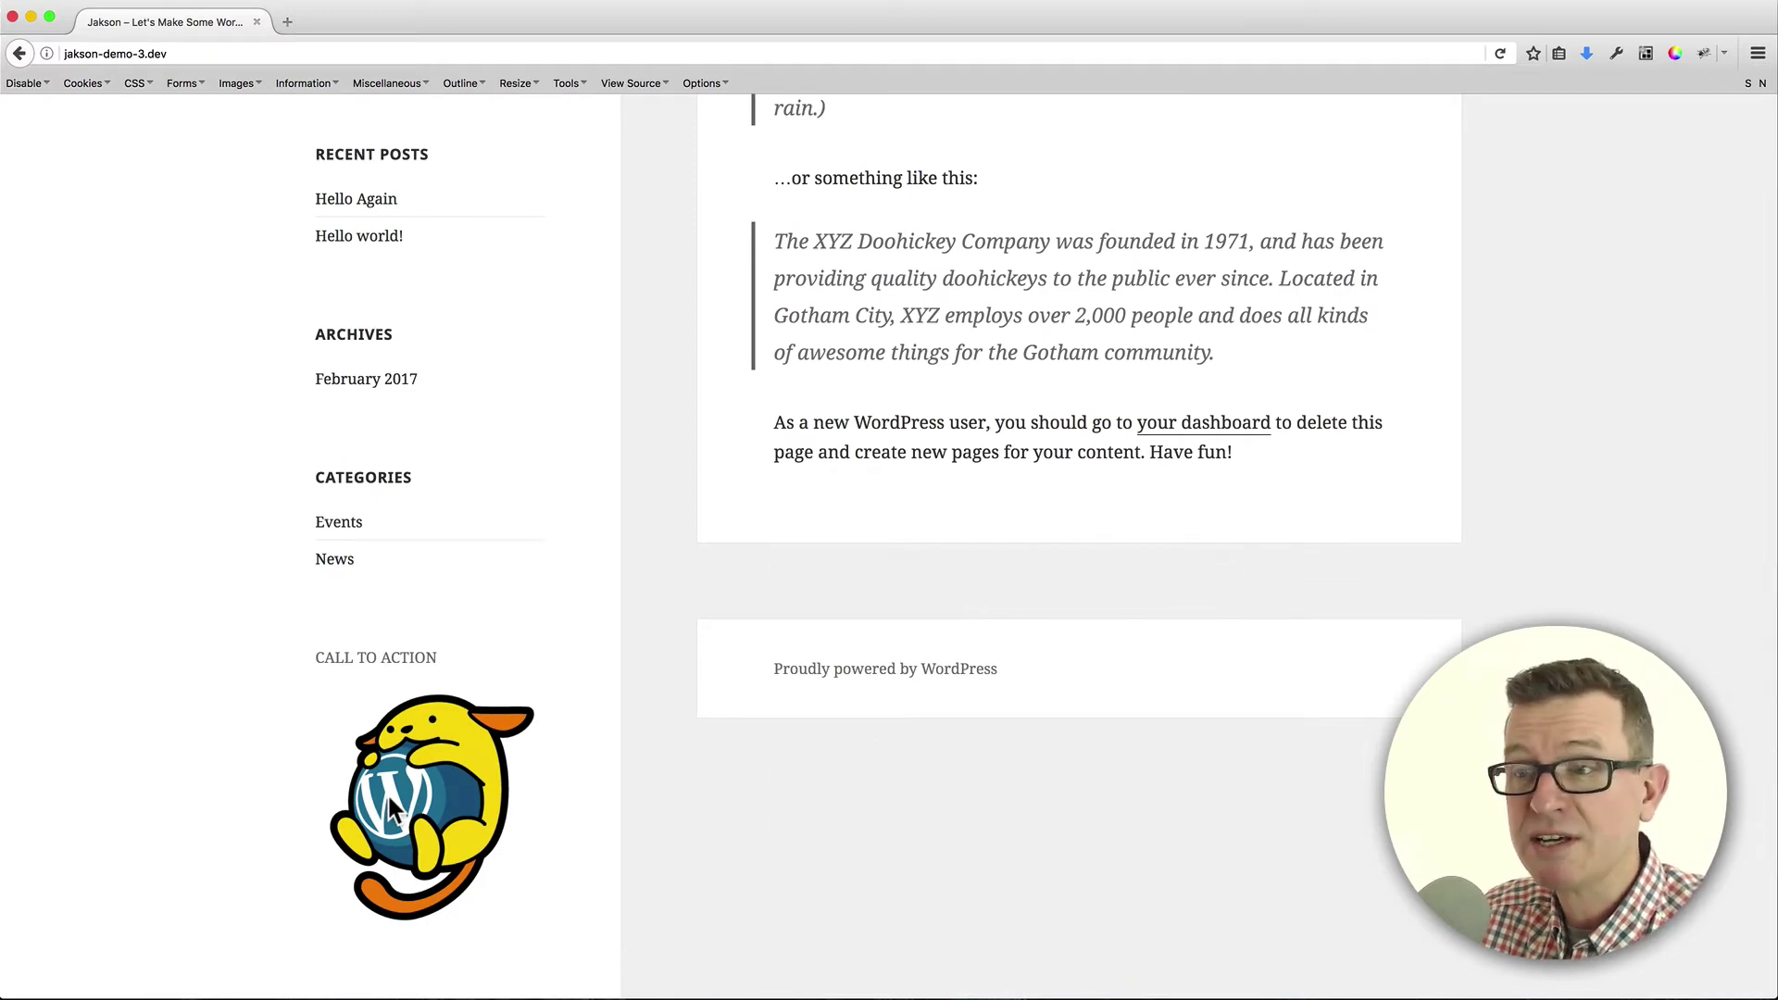
# Return from the Firefox front end to the WordPress admin Widgets page
pyautogui.press('super+Tab')
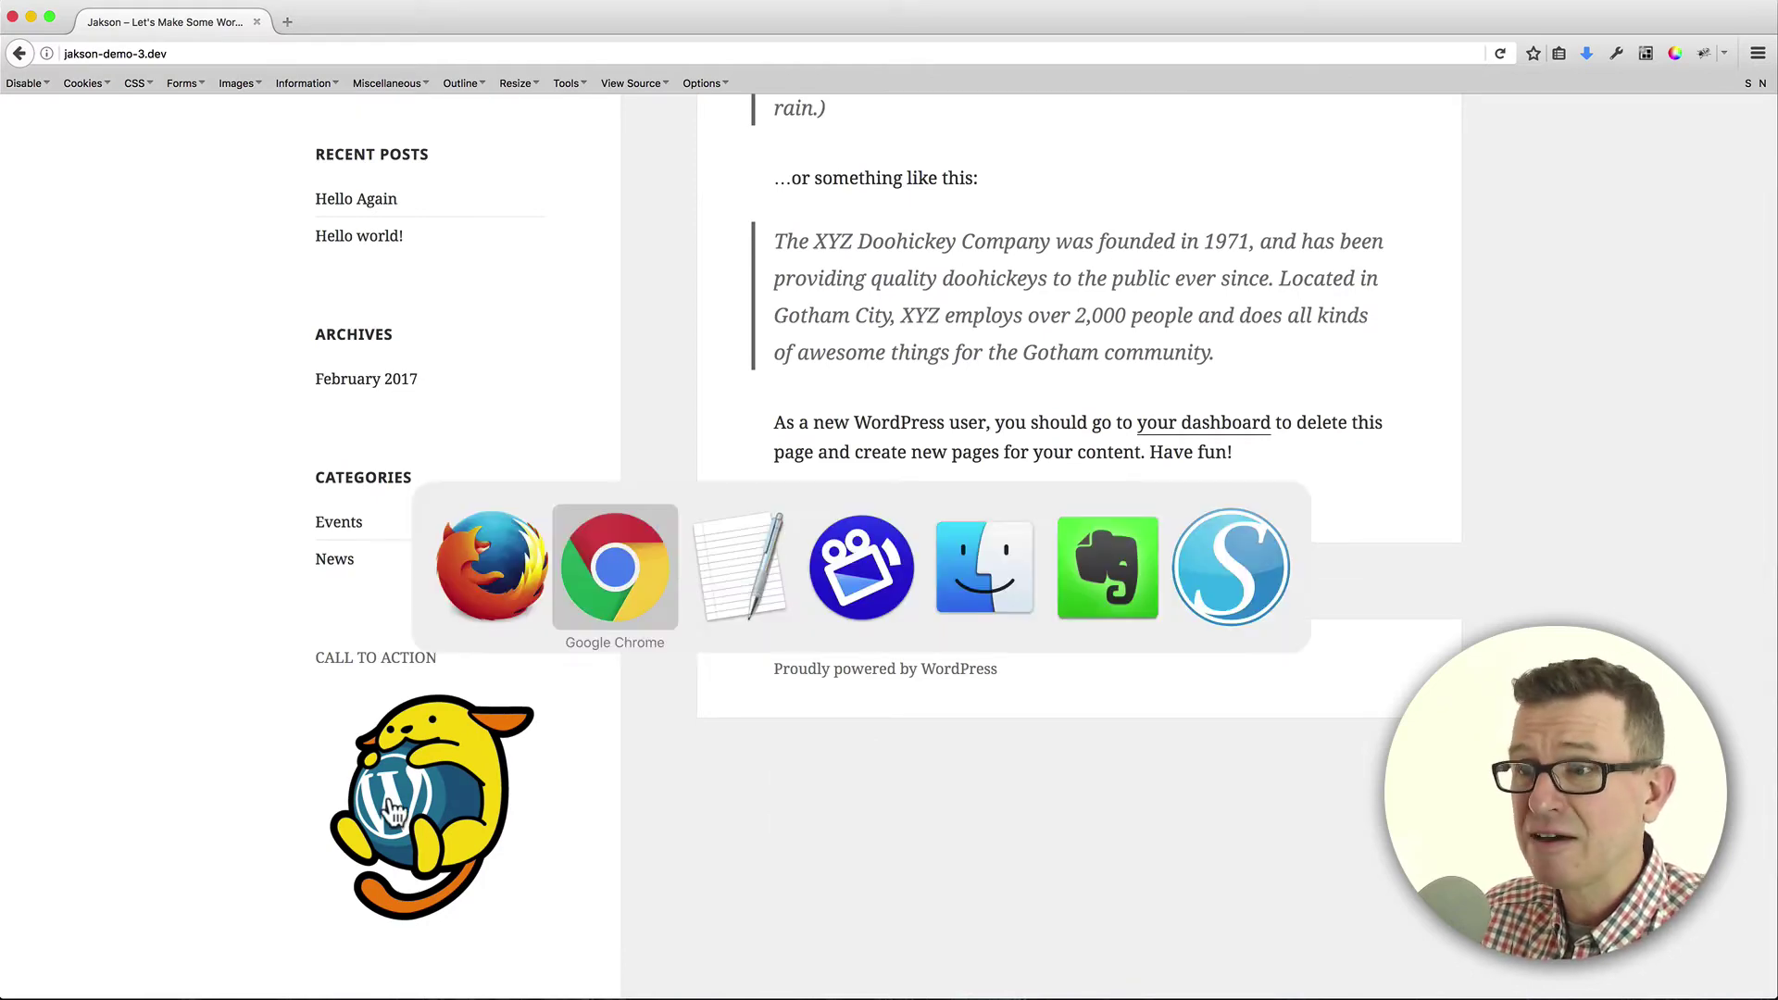